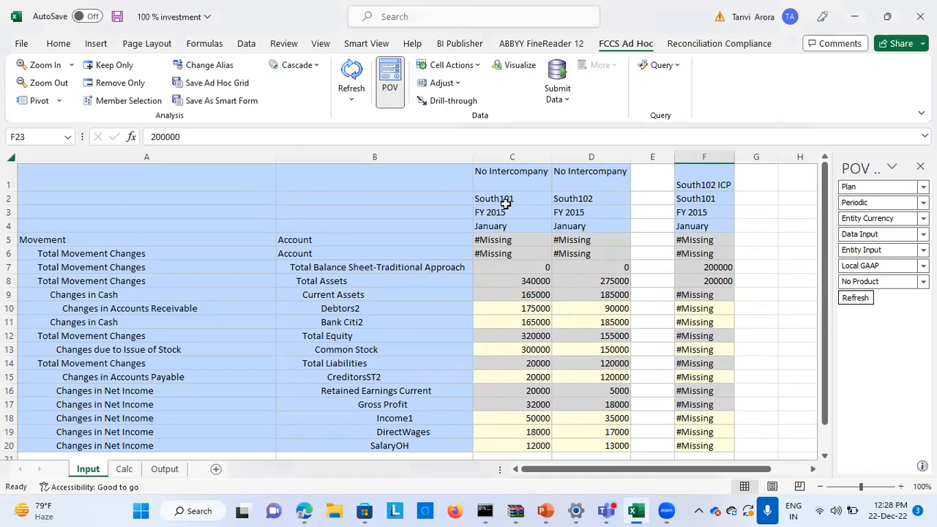
Examine the January FY 2015 input data for South101 and South102, including the Investment in Sub row below the accounts
click(524, 200)
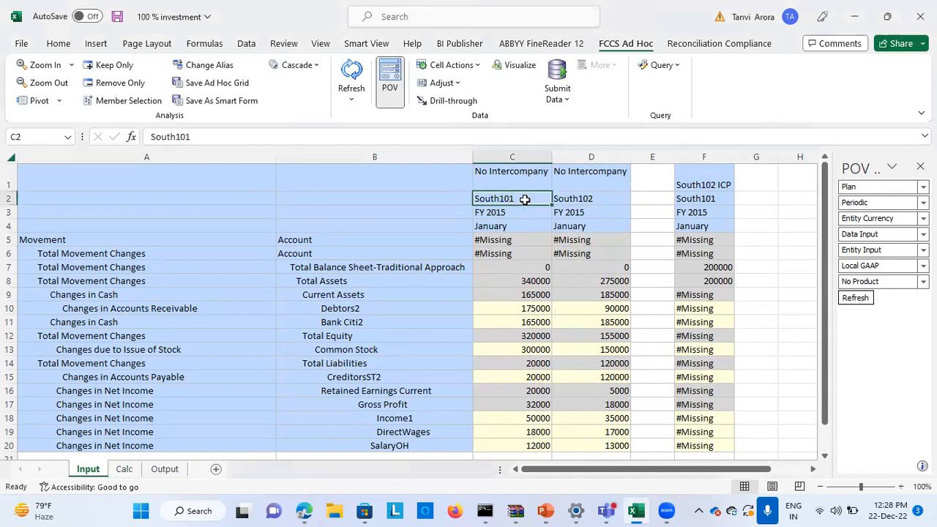
click(617, 205)
scroll(600, 277, down, 4)
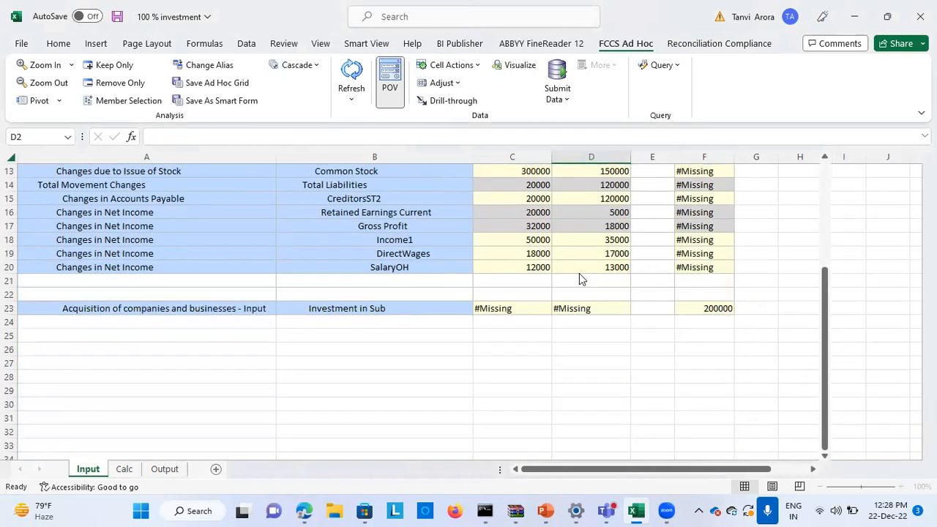
scroll(579, 275, up, 4)
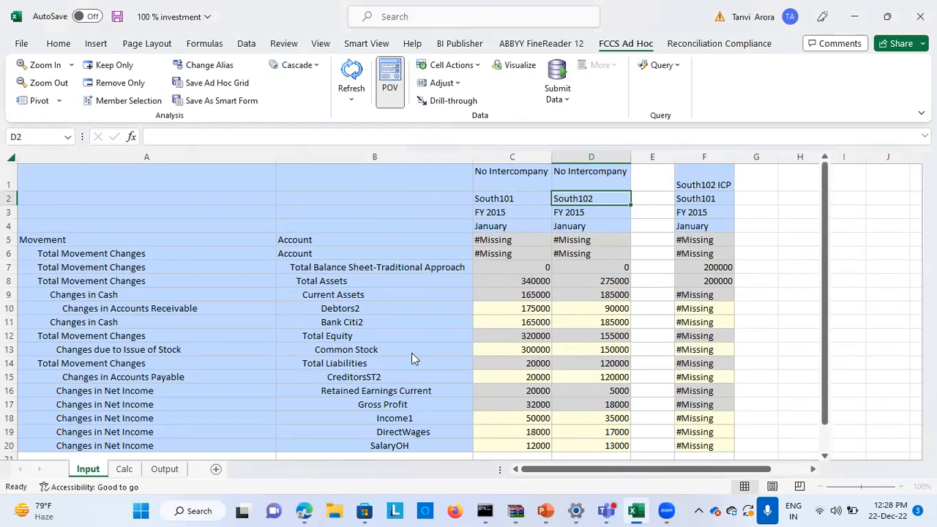
scroll(412, 353, down, 2)
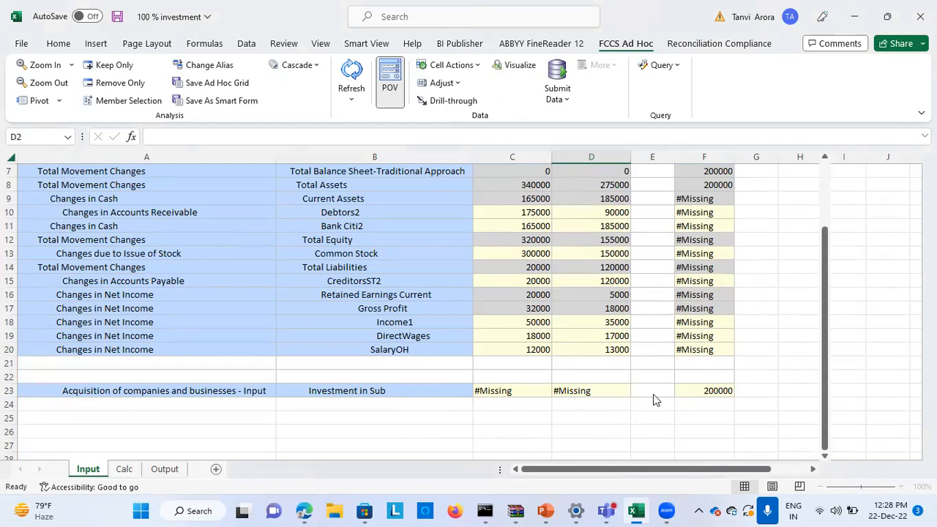
scroll(522, 253, up, 2)
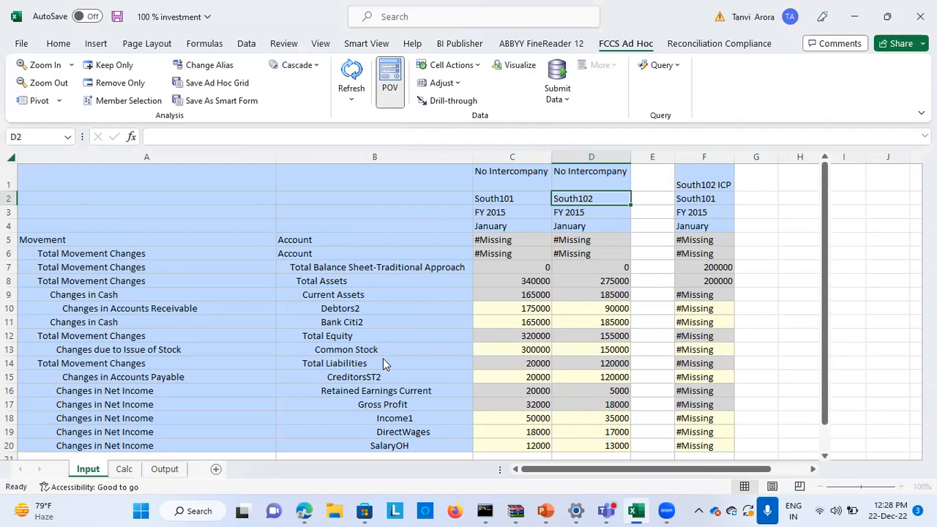
scroll(411, 370, down, 1)
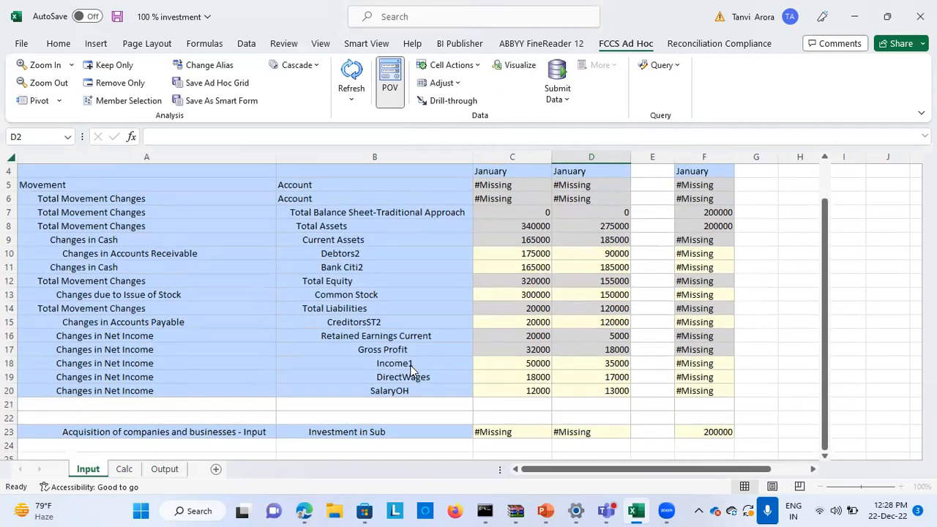
scroll(411, 372, up, 1)
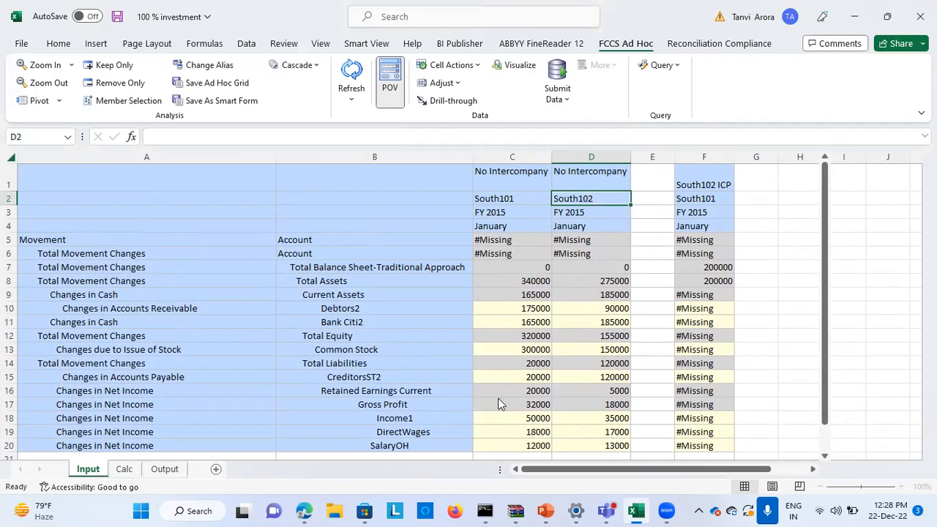
Switch to Oracle EPM Cloud Financial Consolidation and Close in the browser and open the application's Consolidation page for managing ownership
click(304, 511)
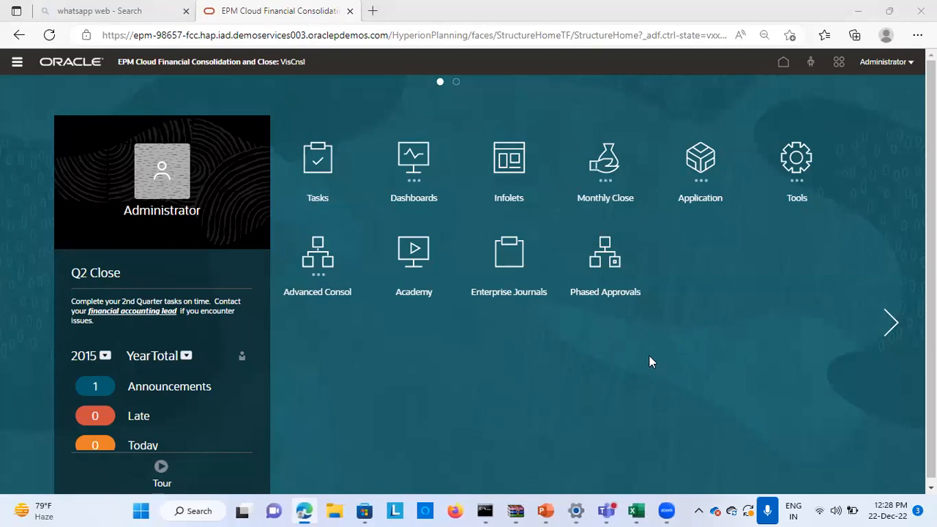
click(701, 189)
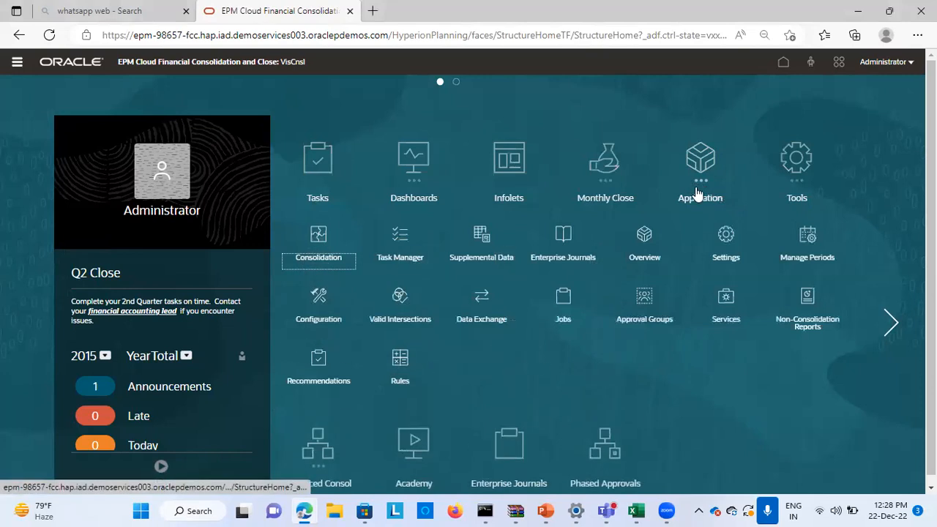
click(319, 251)
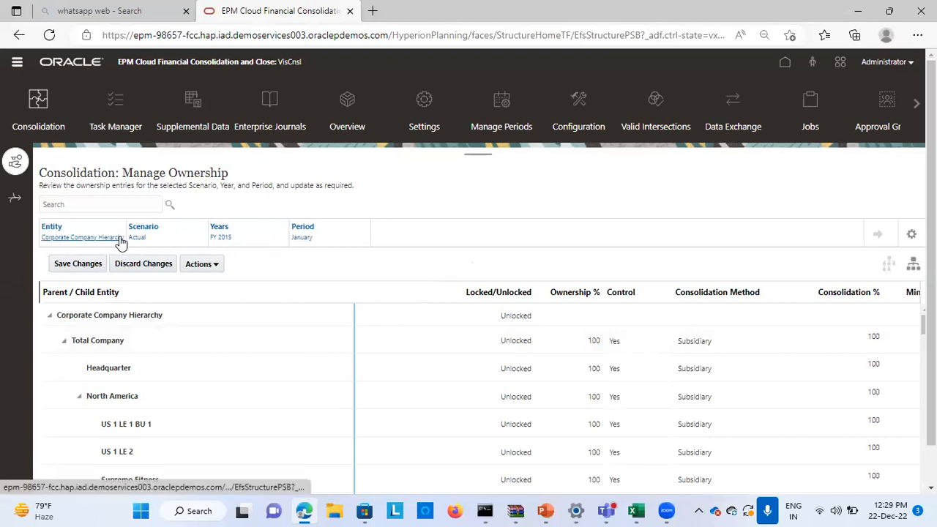
Set the ownership view's entity to TotalS100 within the Total Geography hierarchy
click(101, 239)
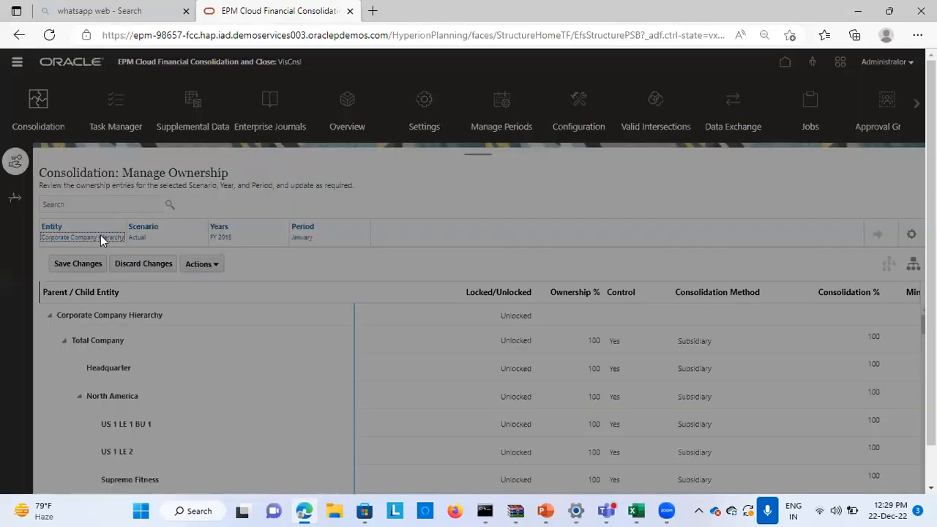
click(248, 294)
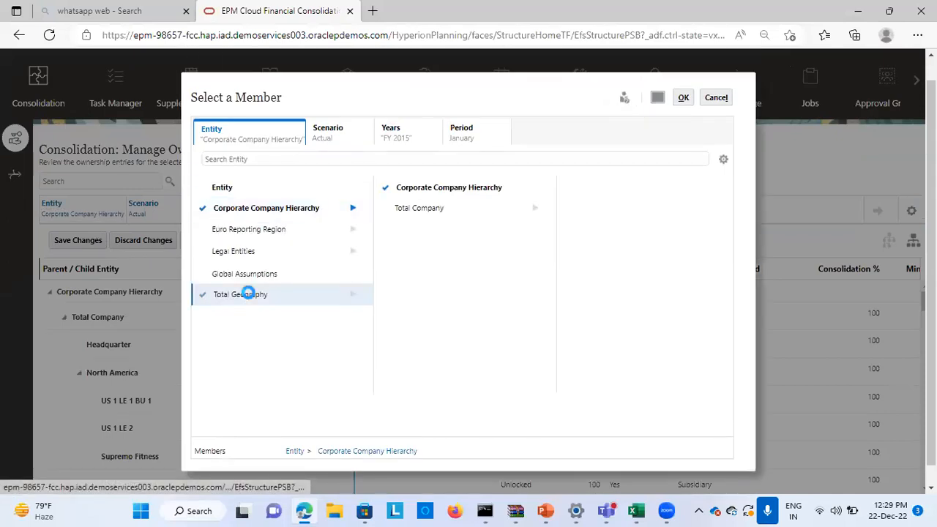
click(413, 251)
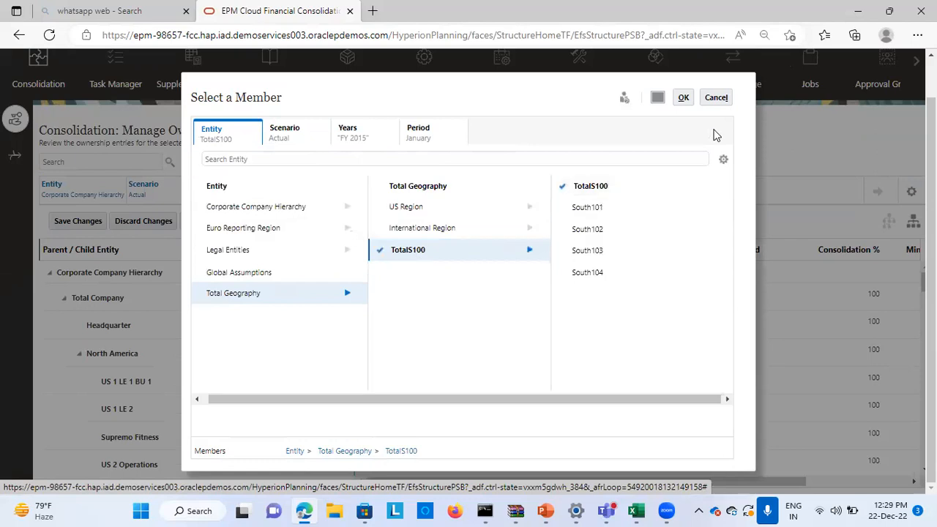
click(683, 98)
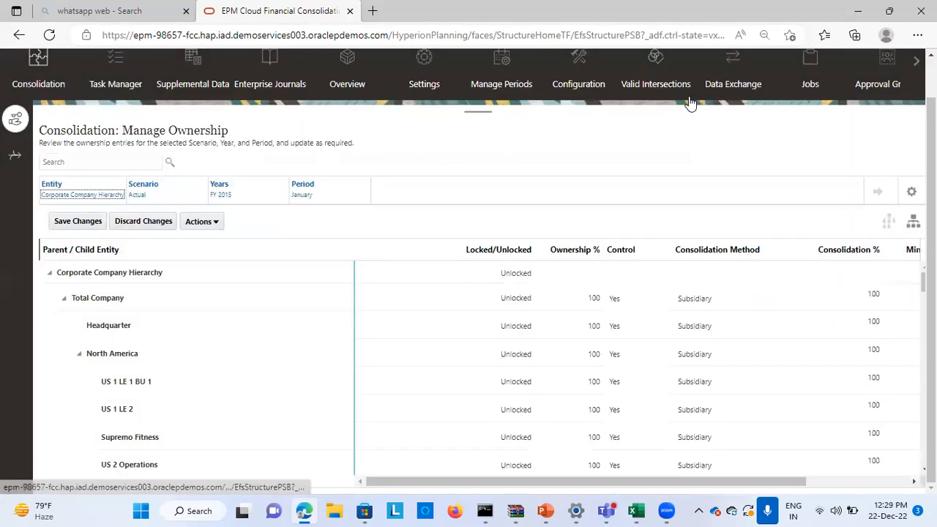
Set the scenario to Plan and load the ownership entries for the selected entity, scenario, year and period
click(140, 195)
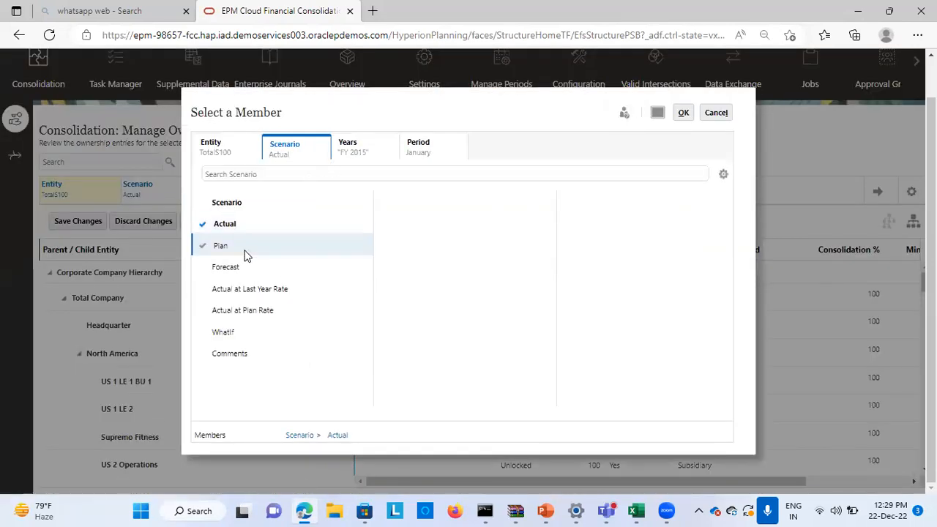
click(222, 247)
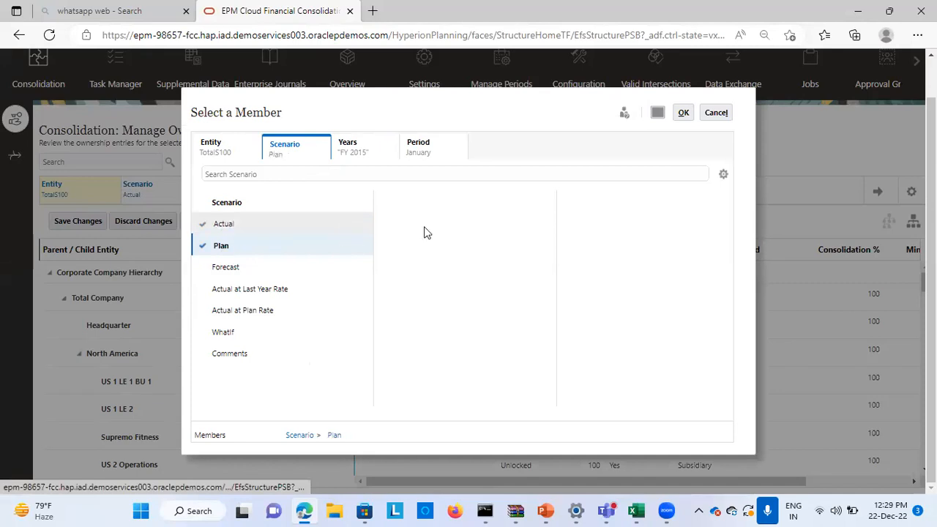
click(685, 112)
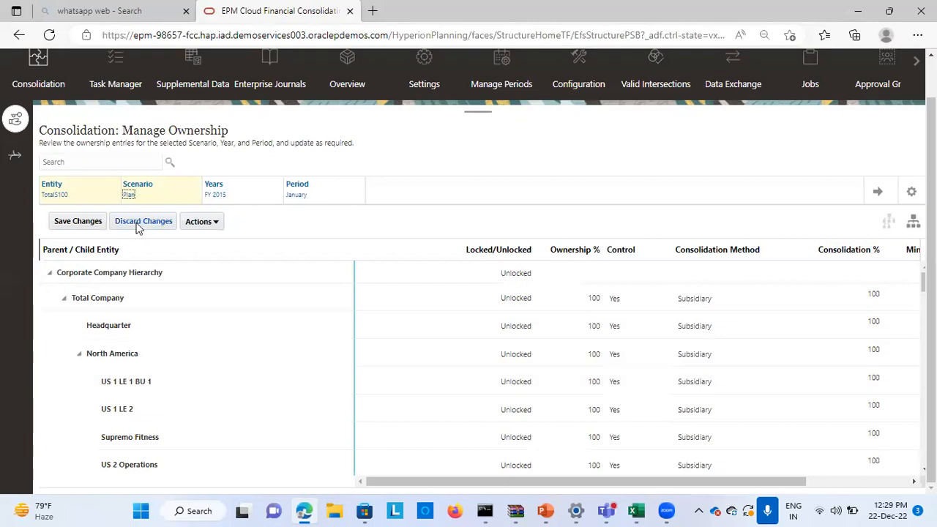
scroll(207, 334, down, 1)
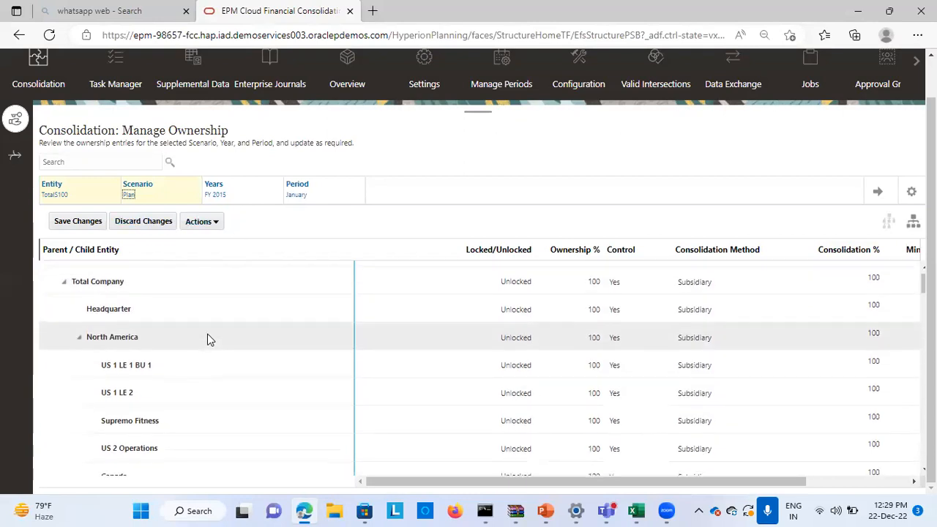
scroll(207, 334, up, 3)
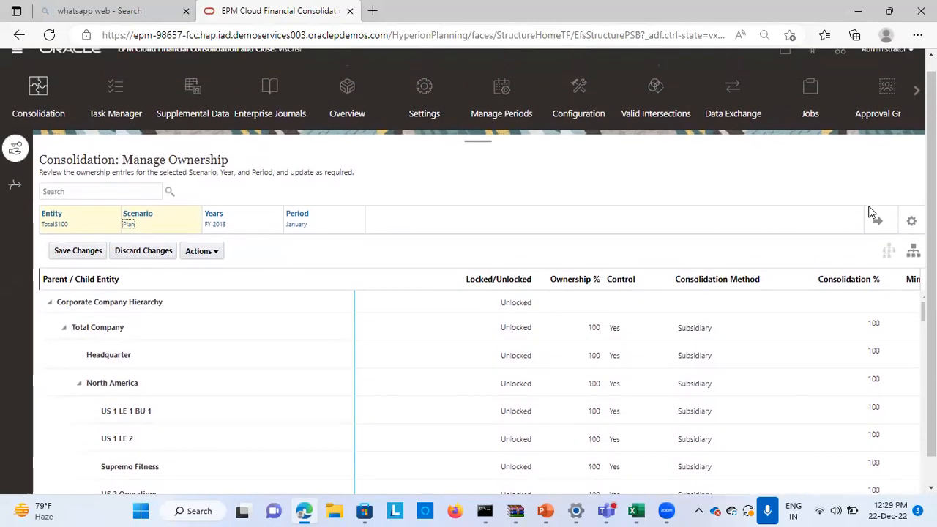
click(878, 221)
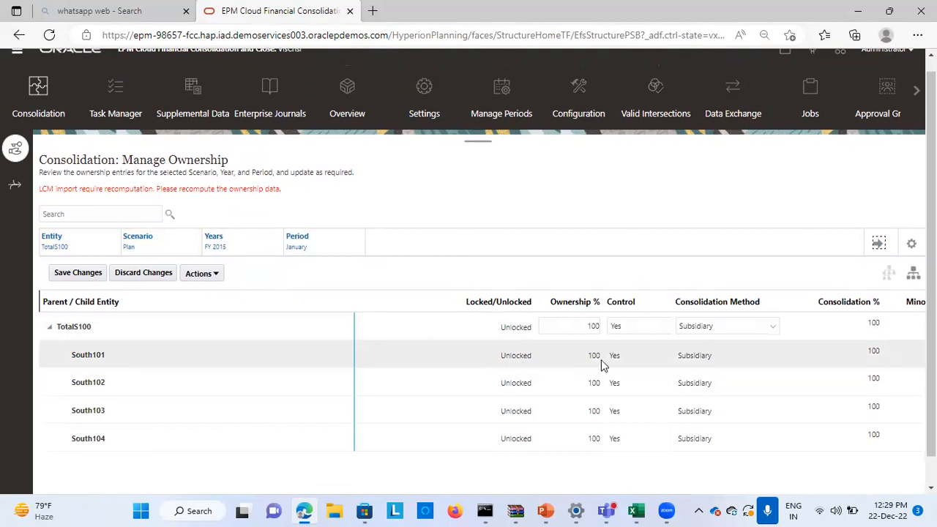
Set the consolidation method of South101 to Holding and of South102 to Subsidiary
click(560, 353)
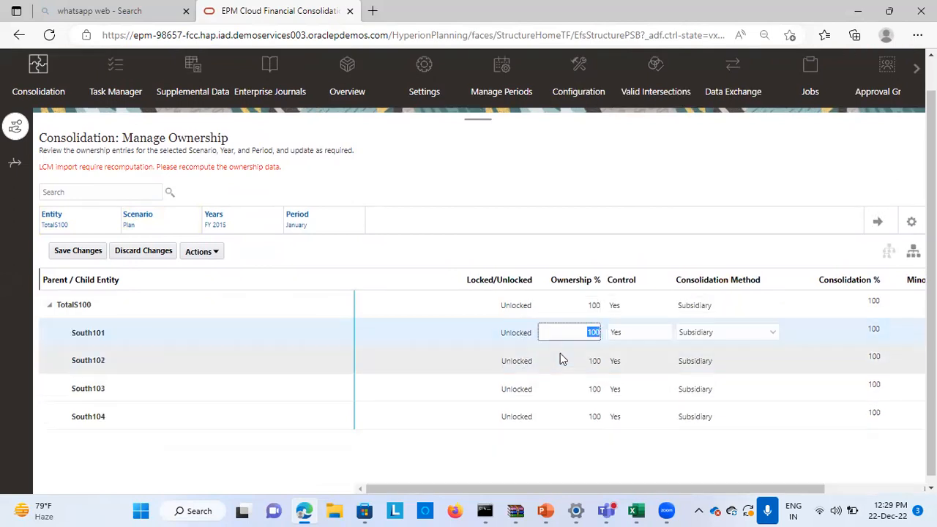
click(745, 335)
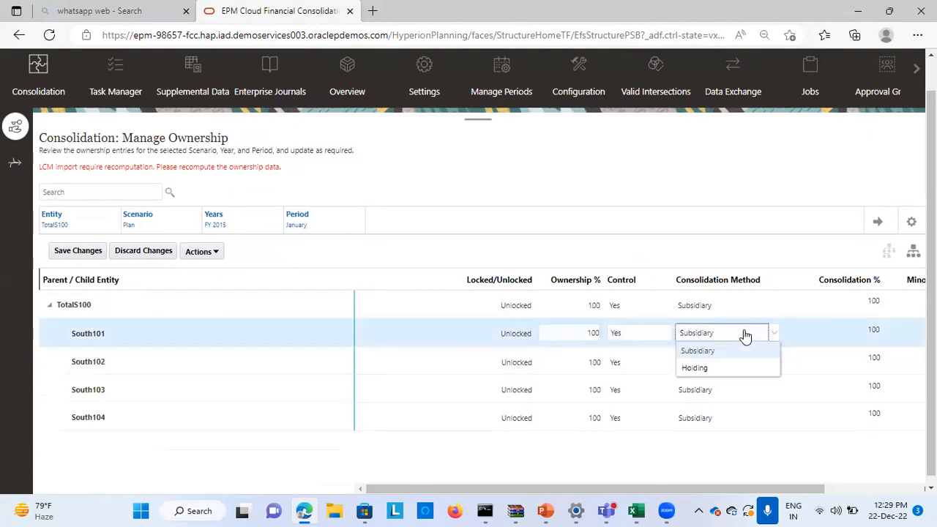
click(701, 366)
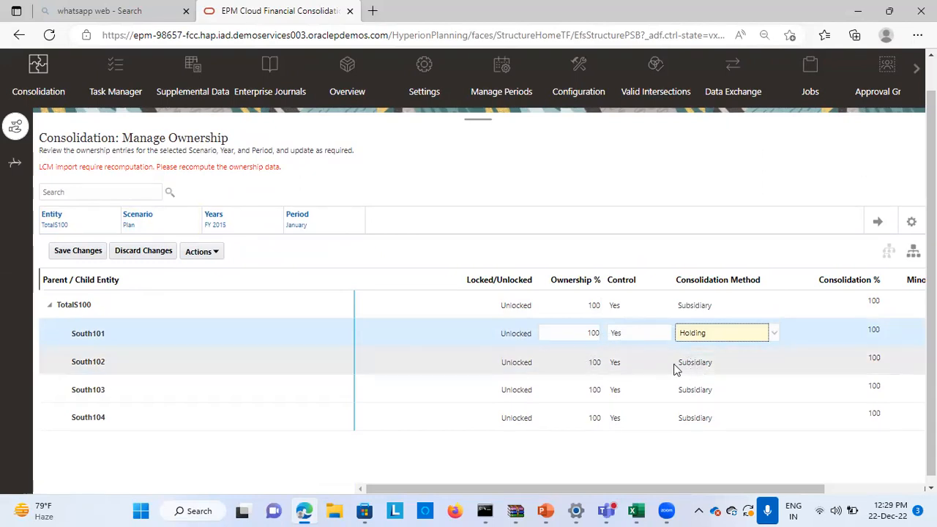
click(709, 366)
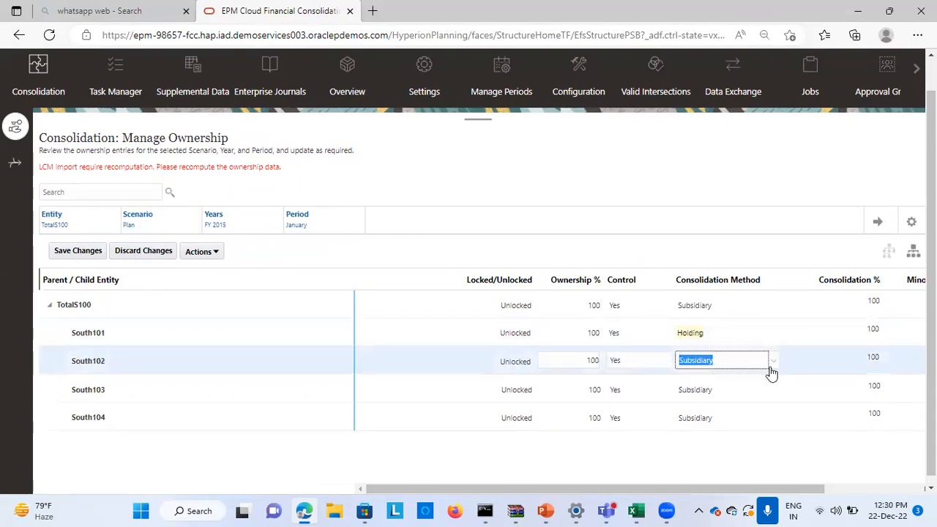
click(773, 363)
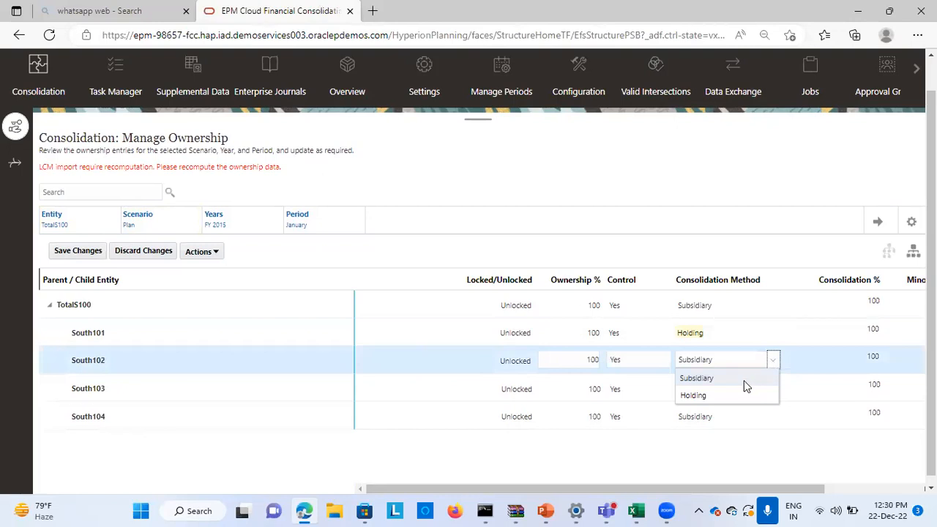
click(742, 382)
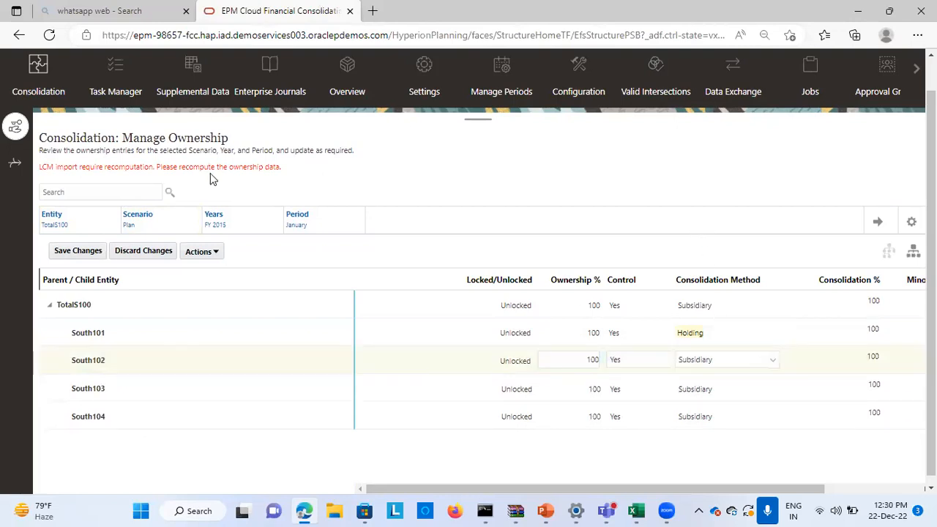
Save the ownership changes and recompute the ownership data for scenario Plan, year FY 2015, start period January
click(93, 252)
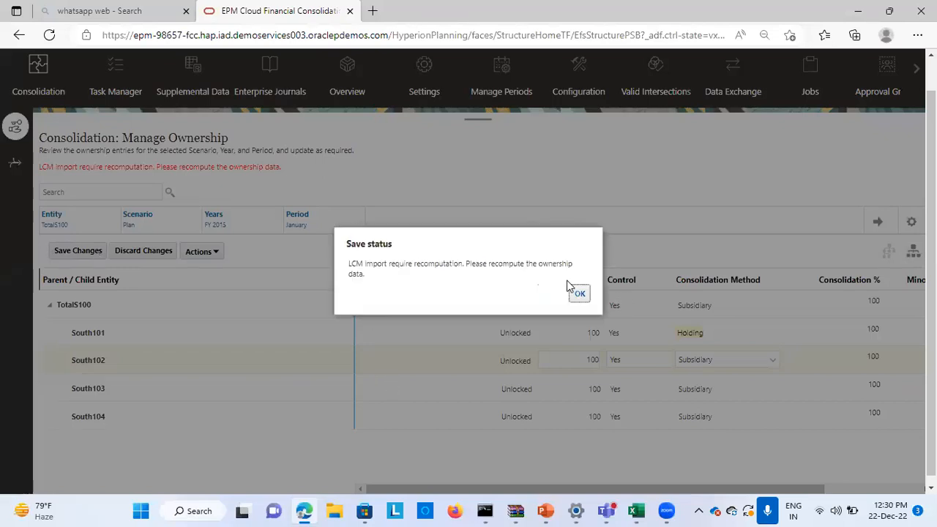
click(578, 291)
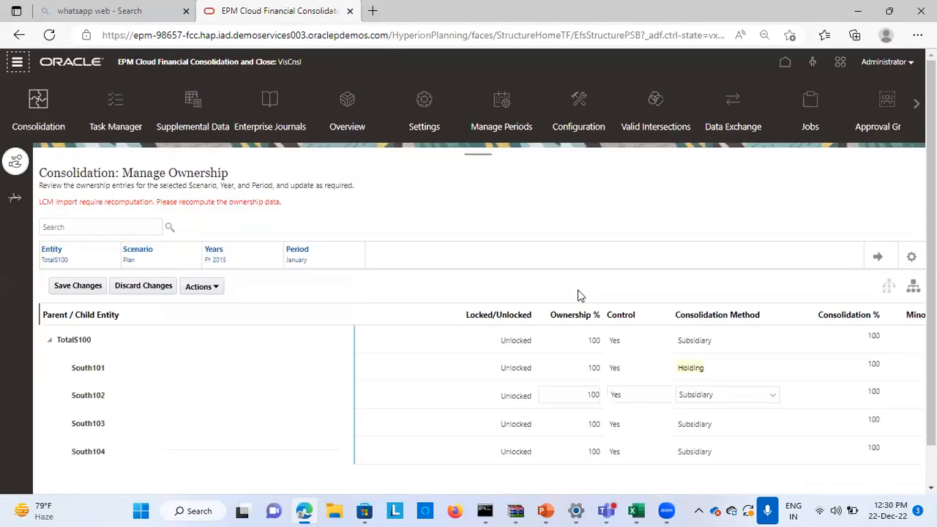
click(217, 287)
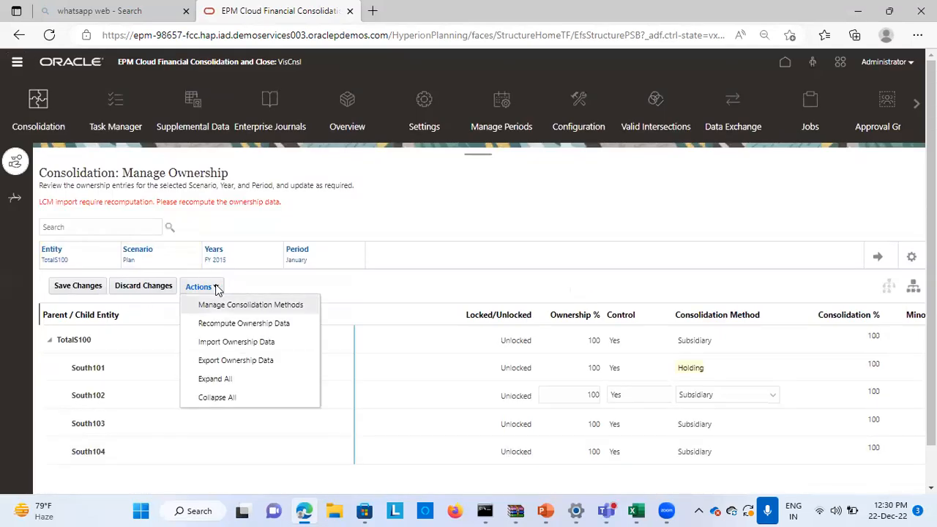
click(276, 325)
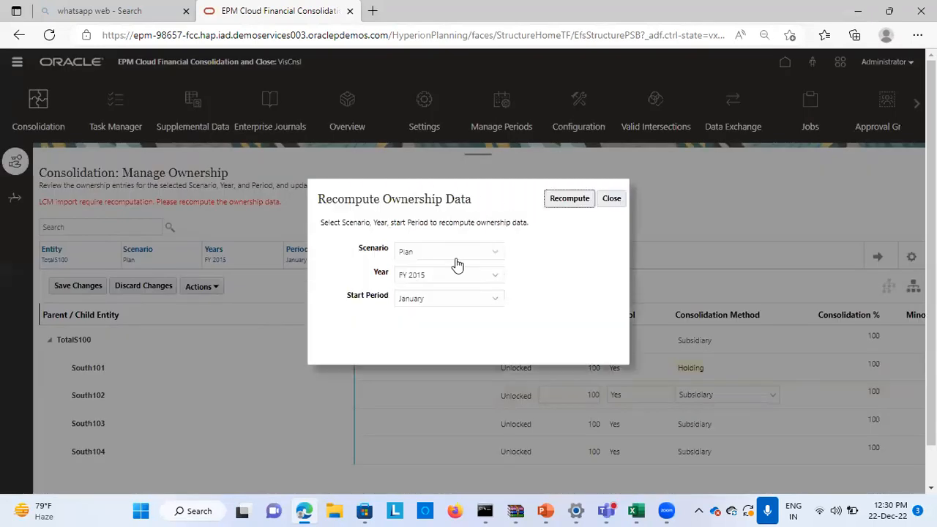
click(571, 199)
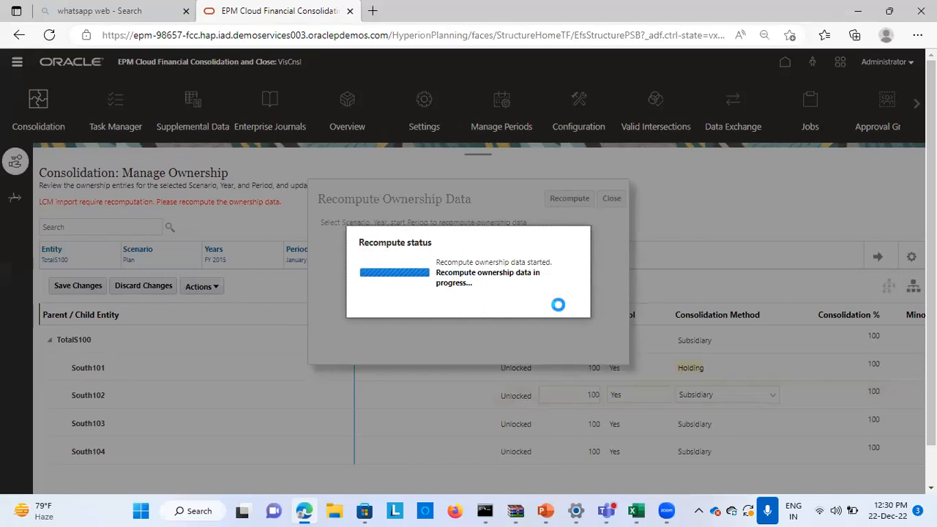
click(503, 290)
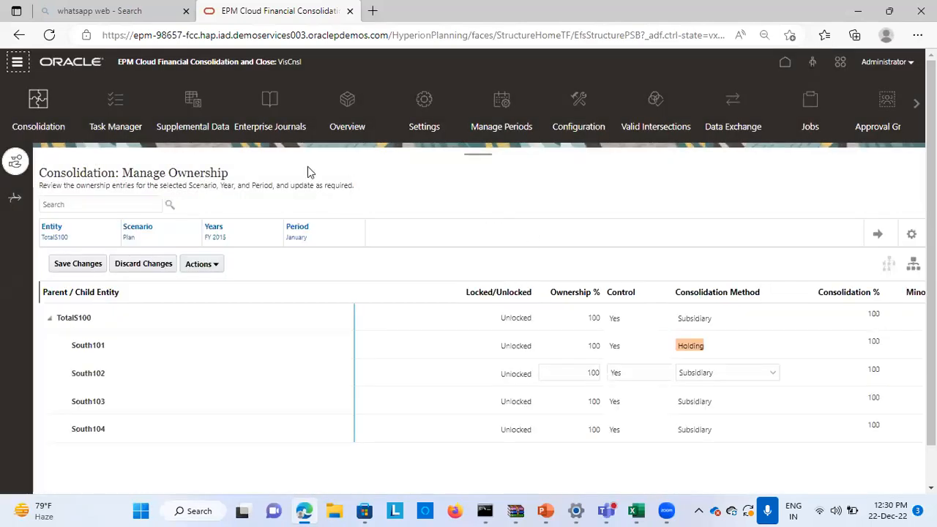
Open the Data area of the monthly close to reach the Data Status form
click(16, 64)
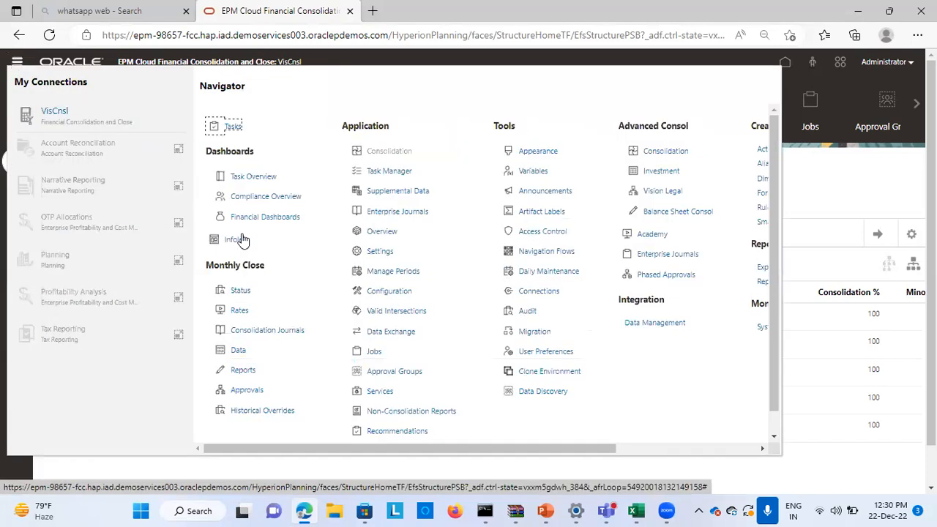
scroll(287, 241, down, 1)
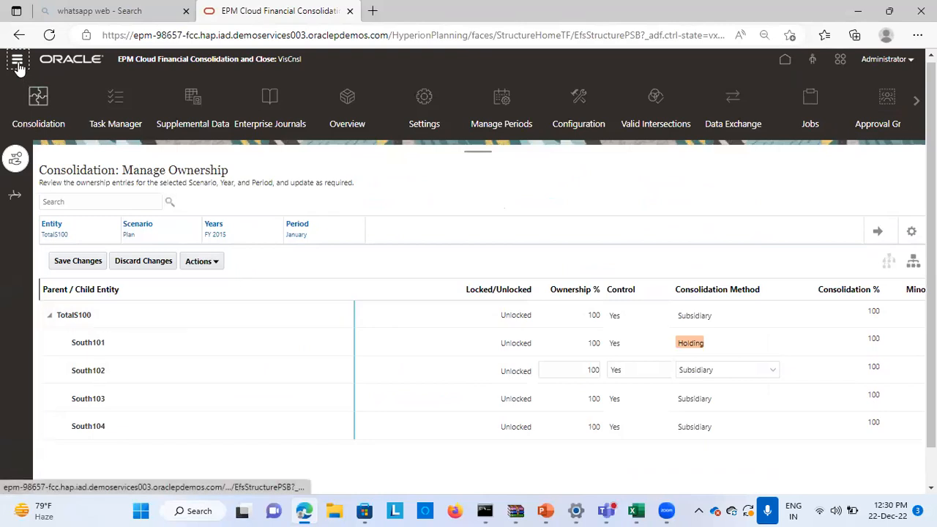
click(17, 63)
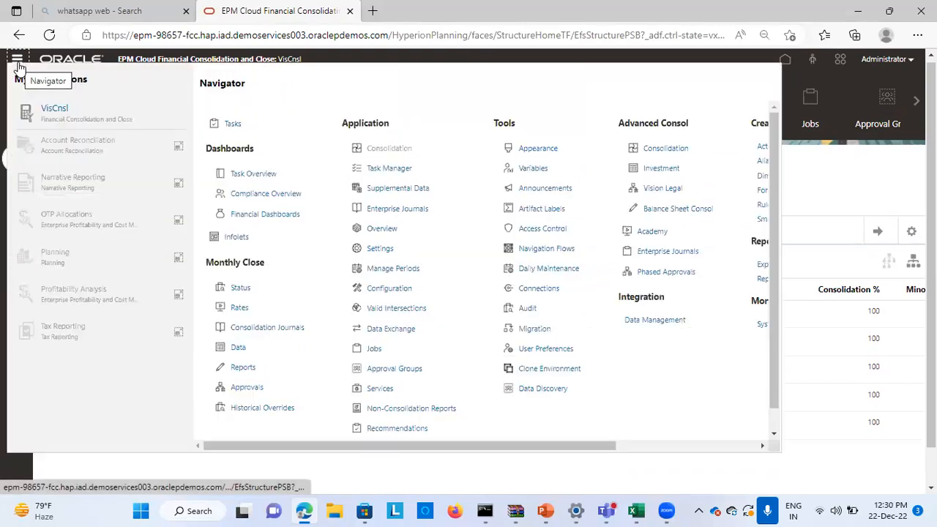
click(236, 351)
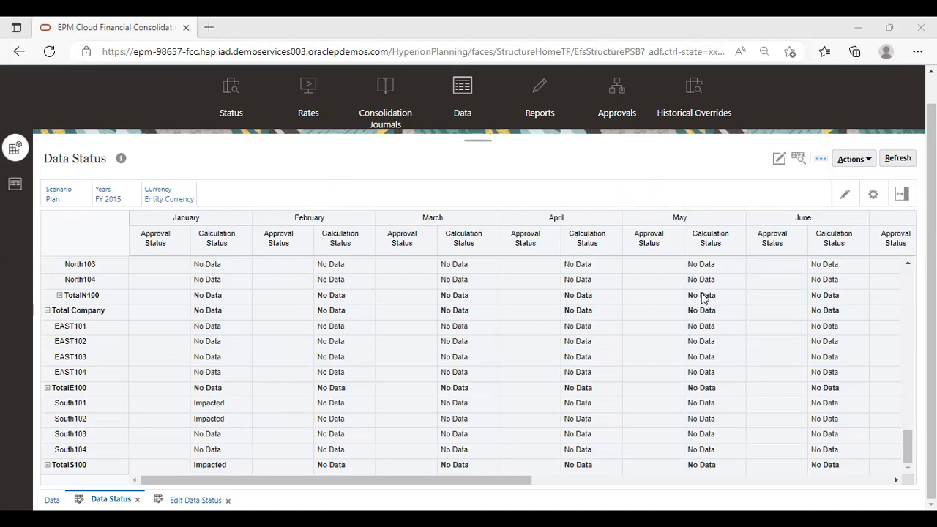
Open the Consolidate business rule from the Data Status form
click(874, 160)
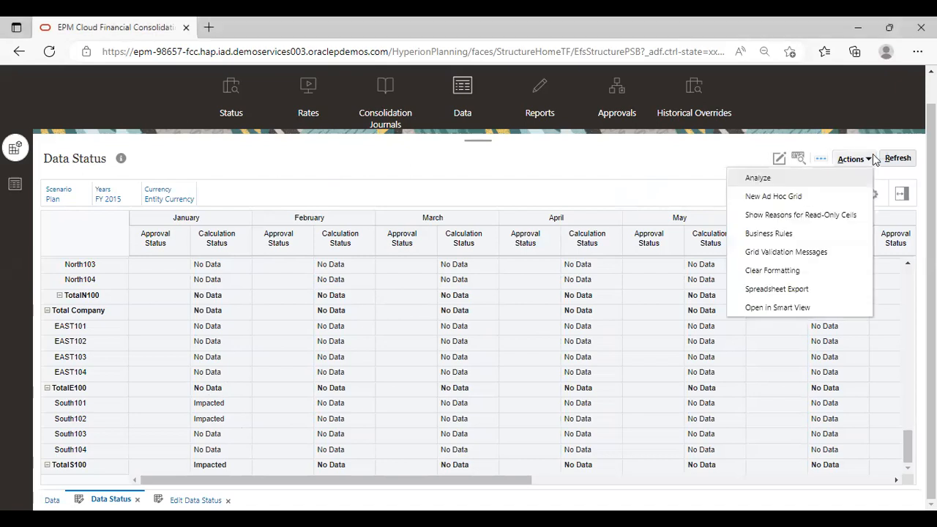
click(787, 232)
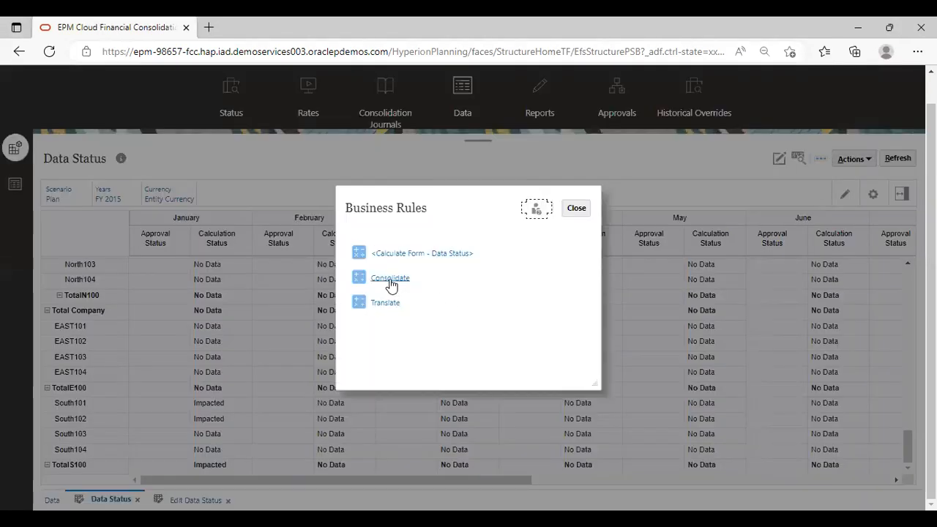
click(389, 282)
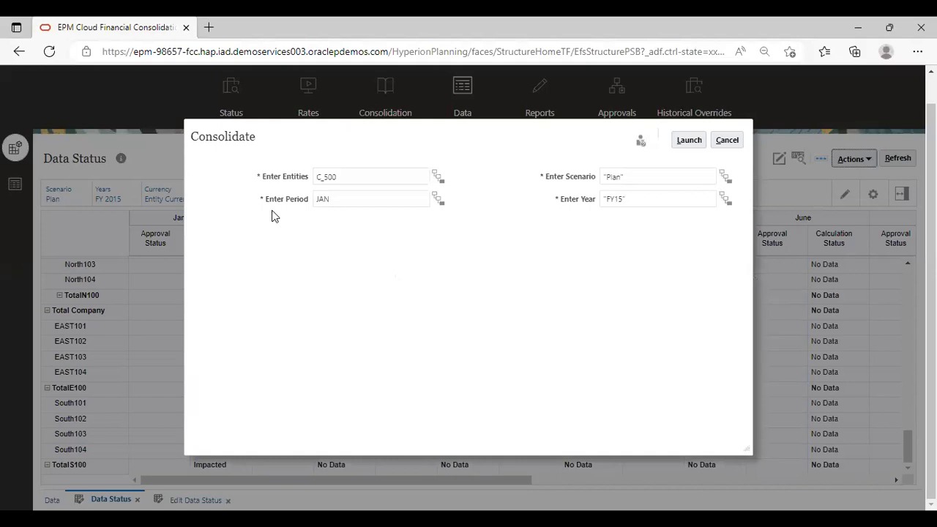
Add TotalS100 from the Total Geography hierarchy to the entities of the Consolidate rule
click(437, 176)
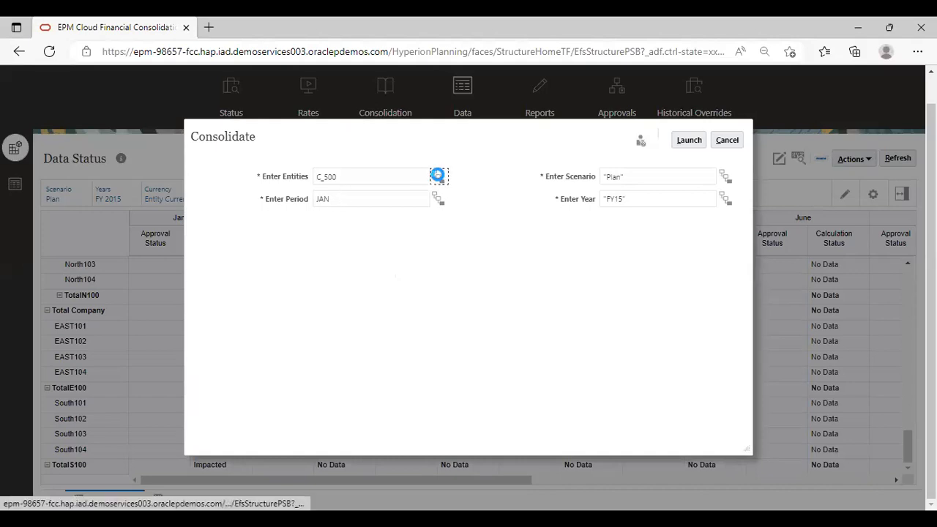
click(393, 327)
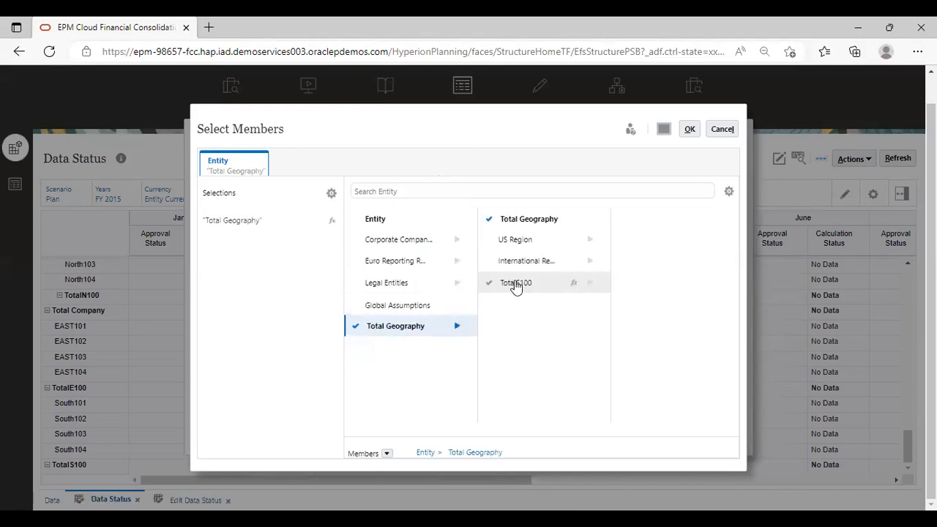
click(515, 284)
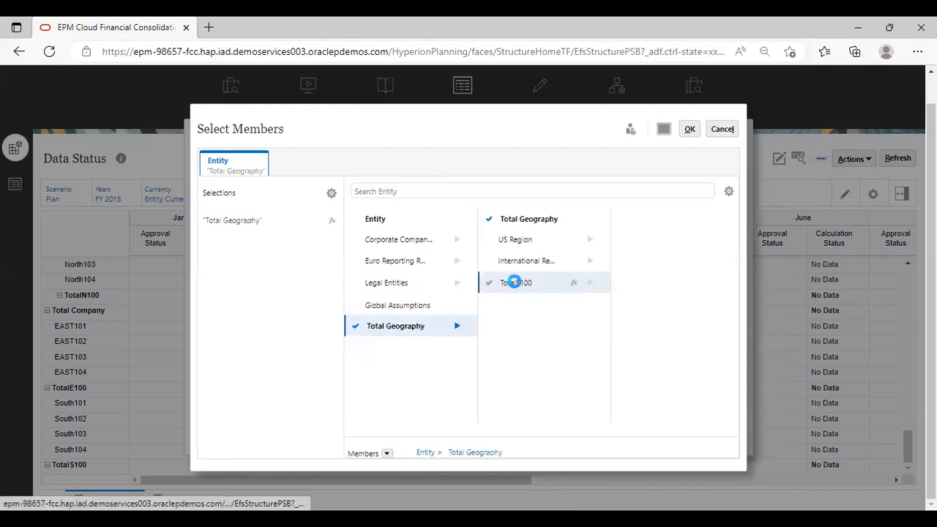
click(689, 132)
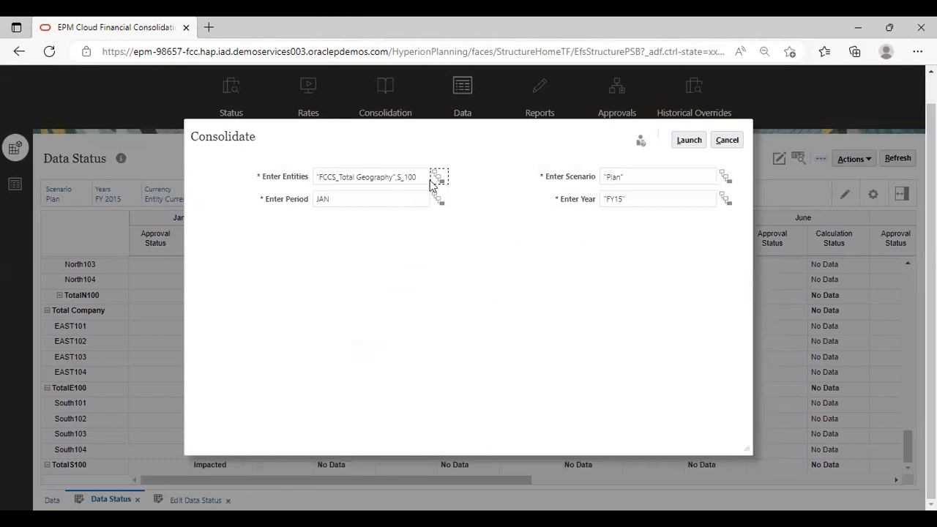
Remove Total Geography from the rule's entities and launch the consolidation for TotalS100, scenario Plan, year FY15, period JAN
click(438, 179)
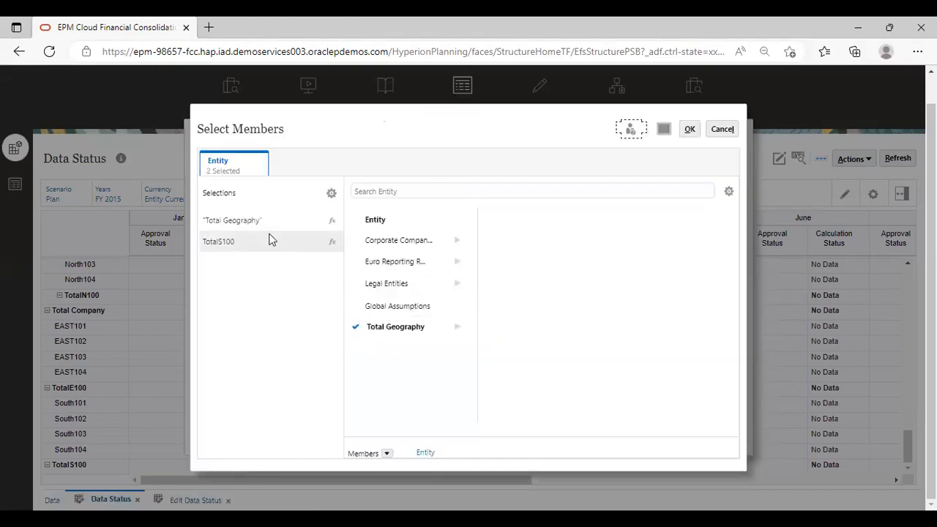
click(255, 221)
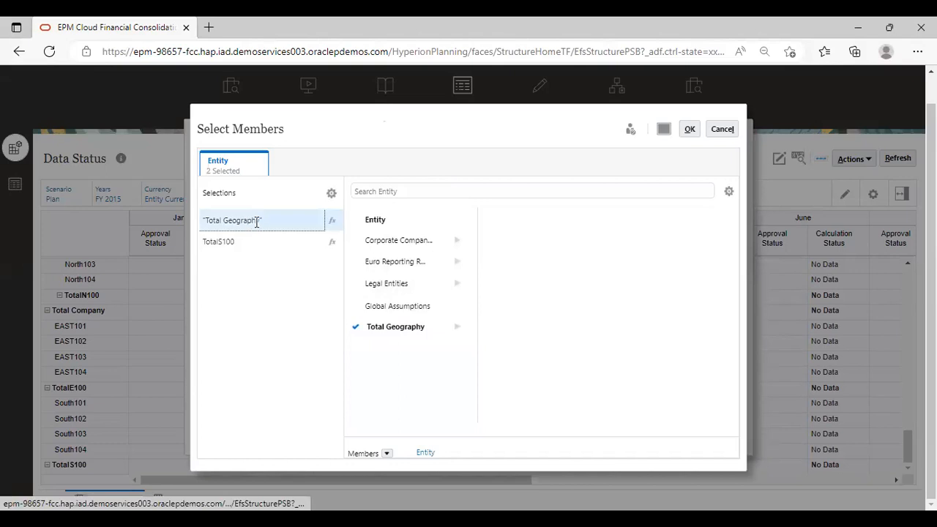
click(352, 327)
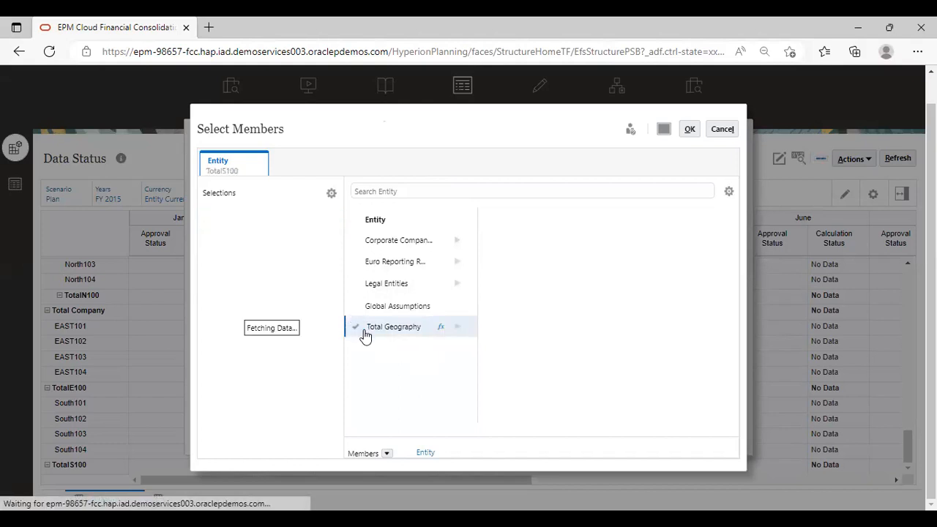
click(358, 327)
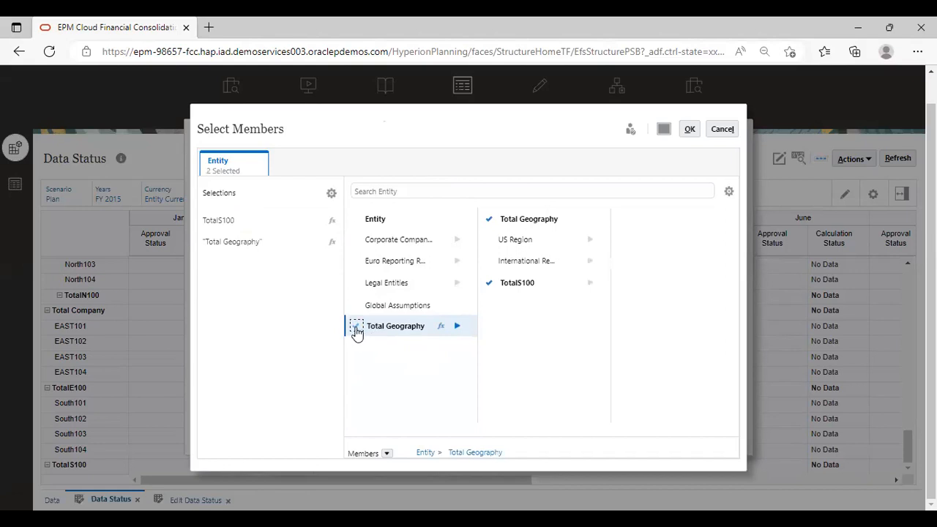
click(356, 328)
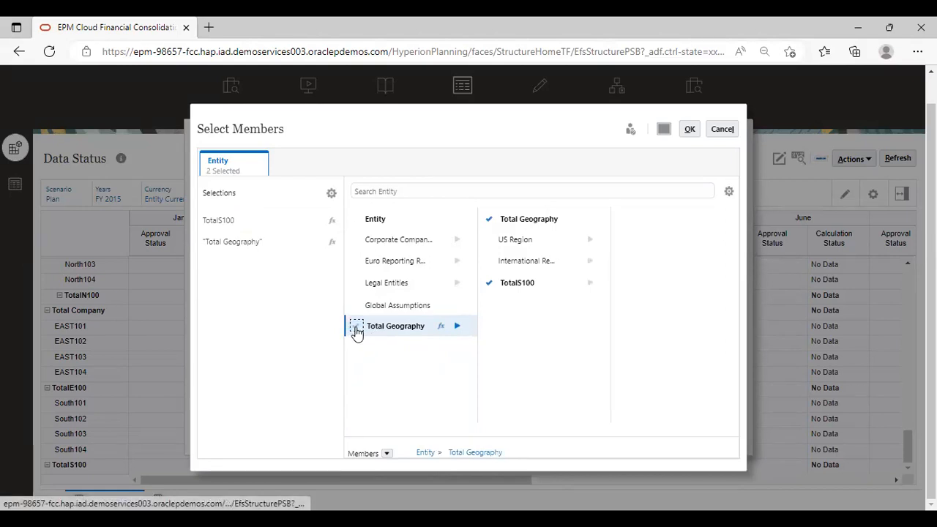
click(690, 129)
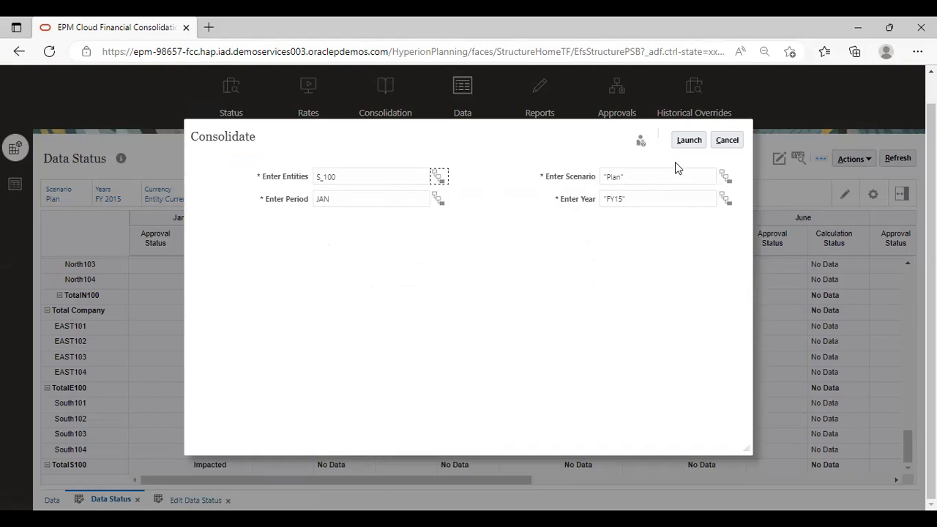
click(690, 141)
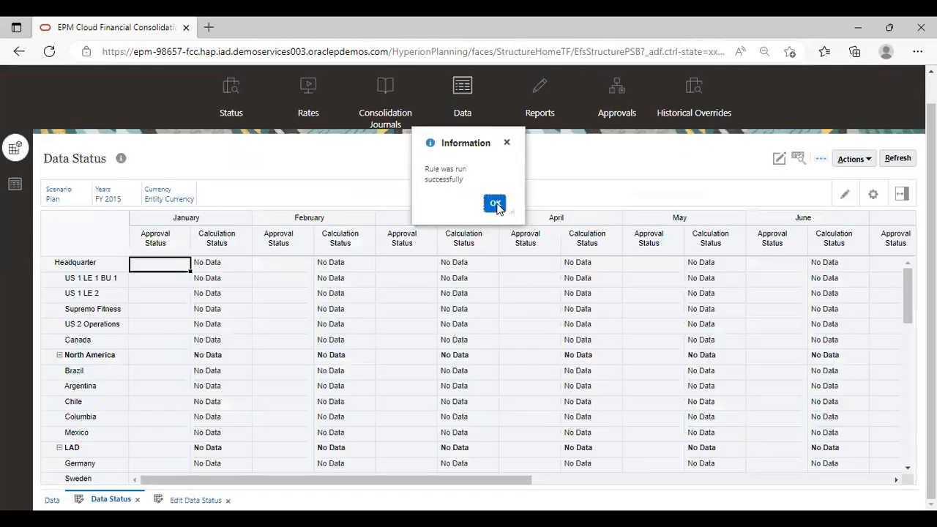
click(495, 205)
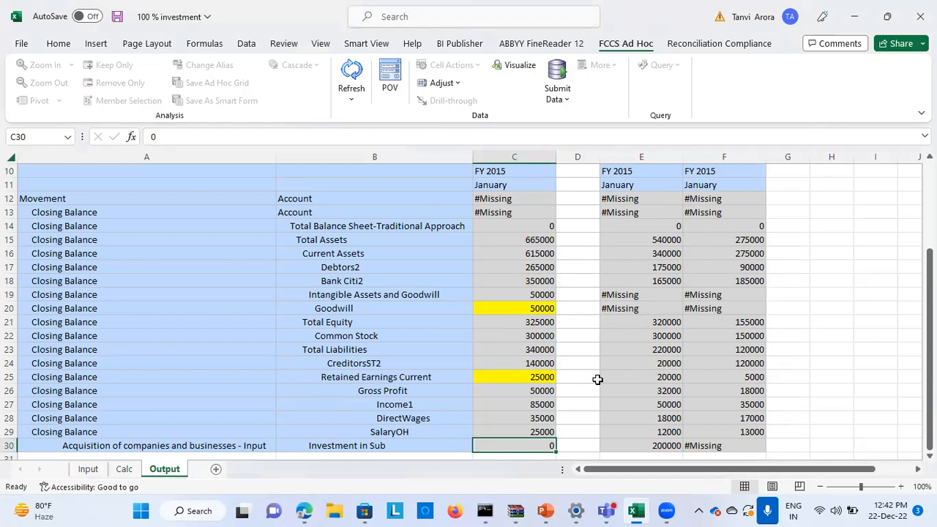
In the 100 % investment Excel workbook's Output sheet, compare the entities' Debtors2 with the consolidated figure and examine consolidated Goodwill and Retained Earnings Current
click(637, 270)
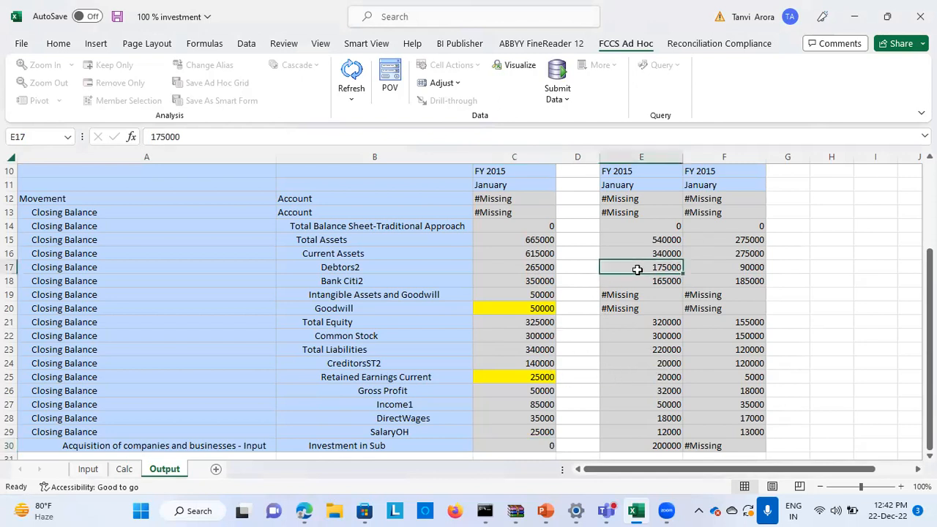
key(shift+Right)
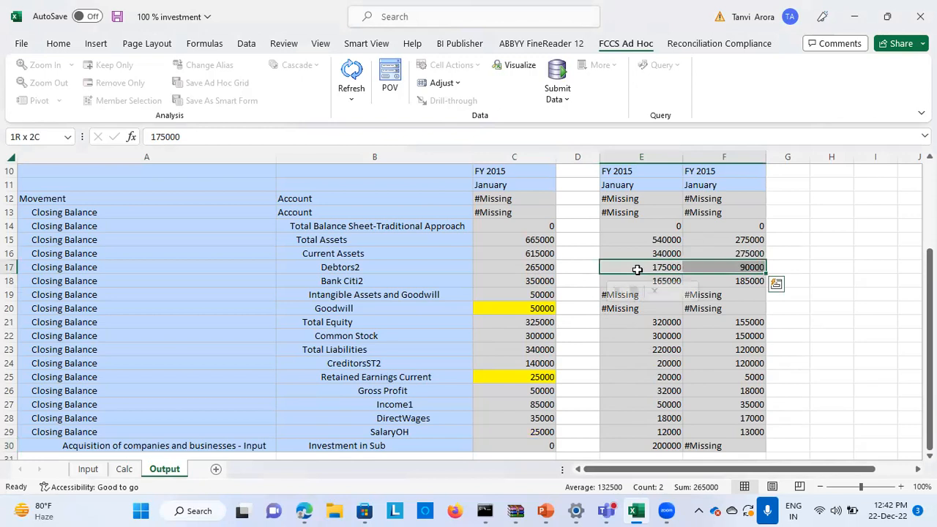
click(524, 266)
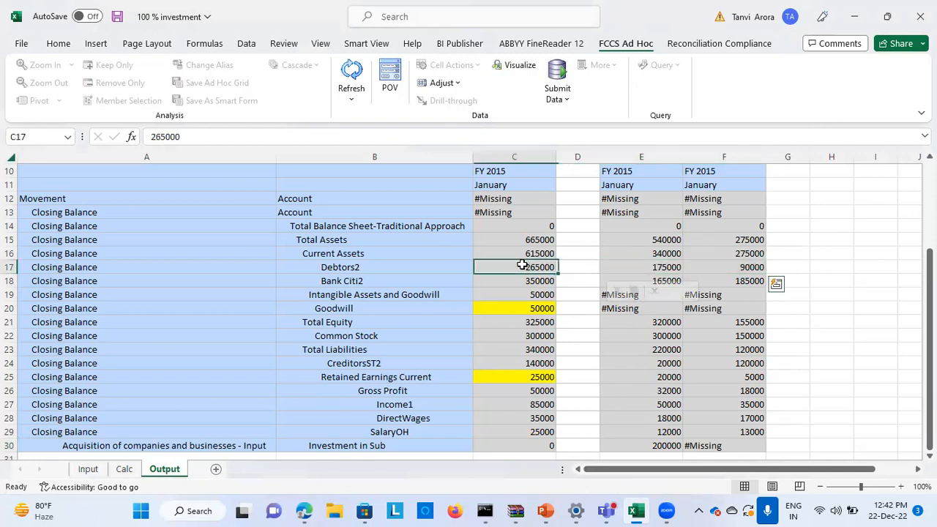
scroll(525, 388, down, 1)
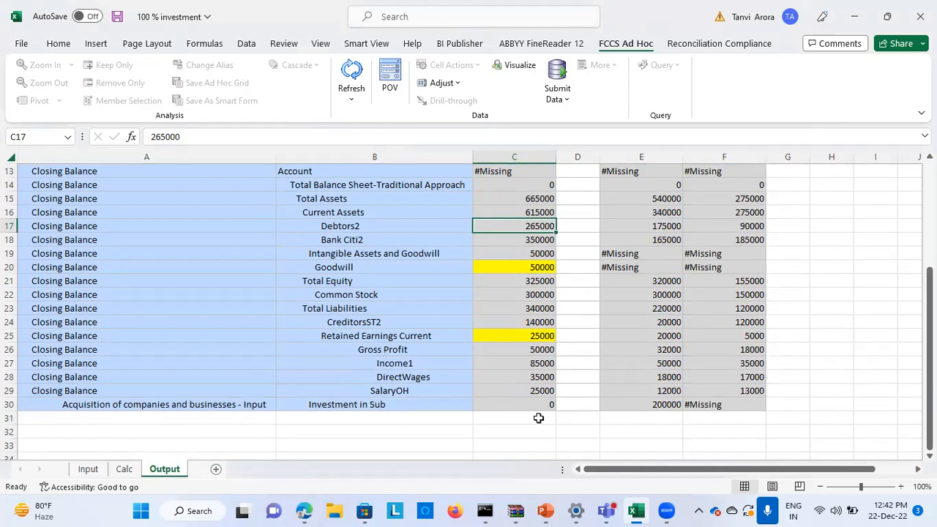
click(503, 267)
click(516, 334)
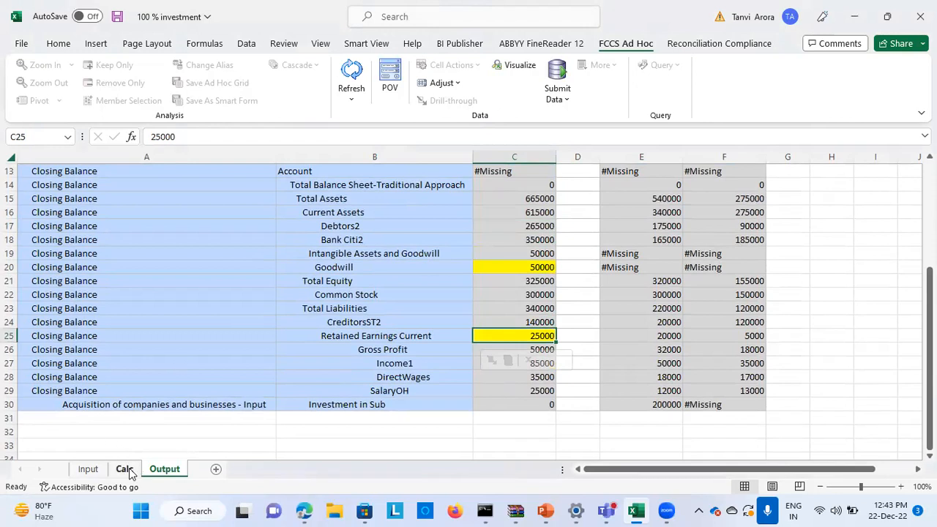
Check the goodwill on the Calc sheet against the Investment in Sub and Common Stock entries on the Input sheet
click(126, 469)
click(130, 212)
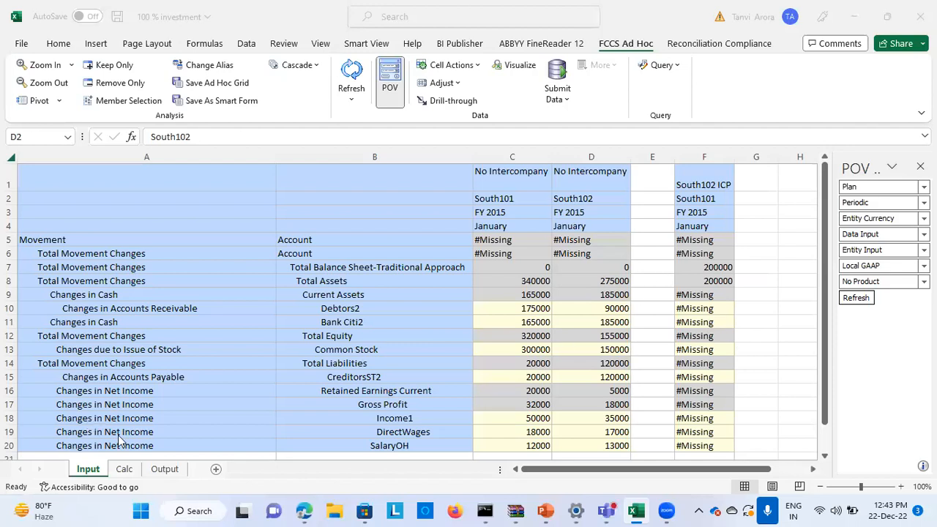
scroll(254, 403, down, 2)
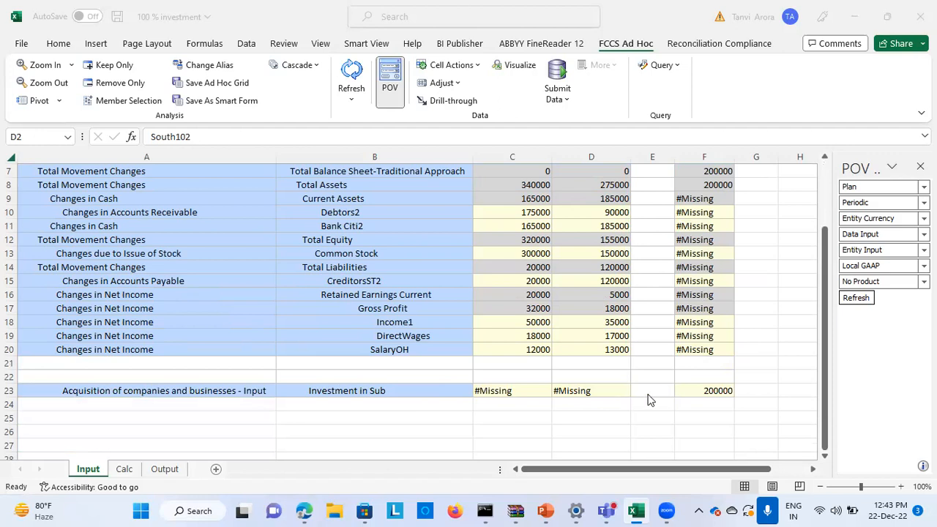
scroll(421, 293, up, 1)
scroll(415, 292, up, 1)
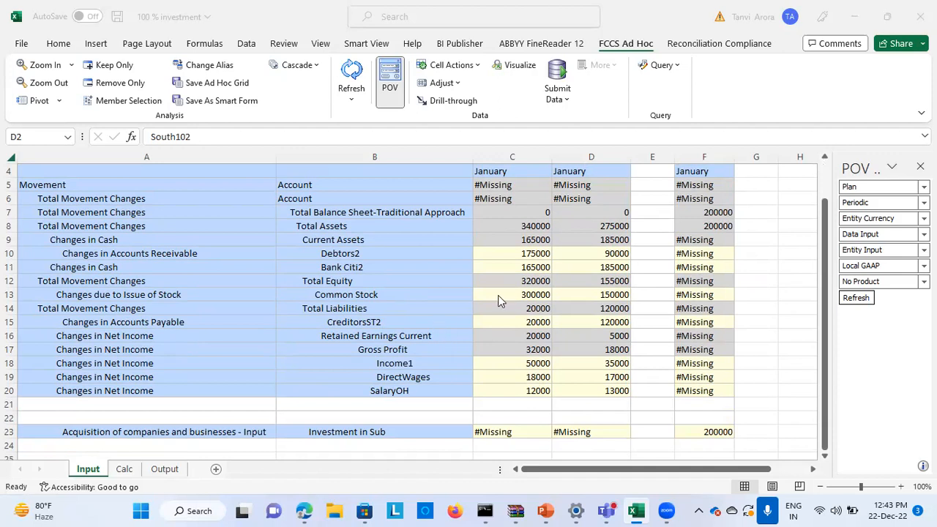
Review the goodwill on the Calc sheet and the retained earnings of the holding, the subsidiary and their total
click(124, 469)
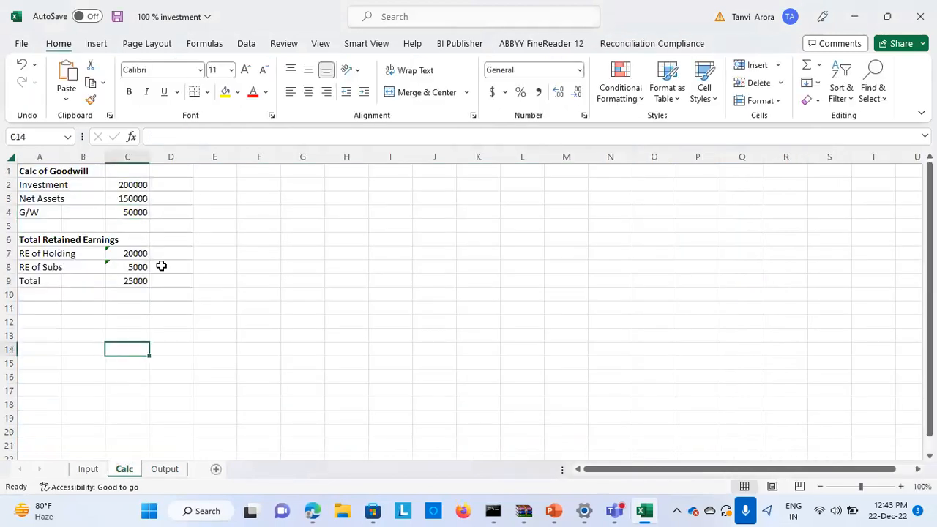
click(144, 210)
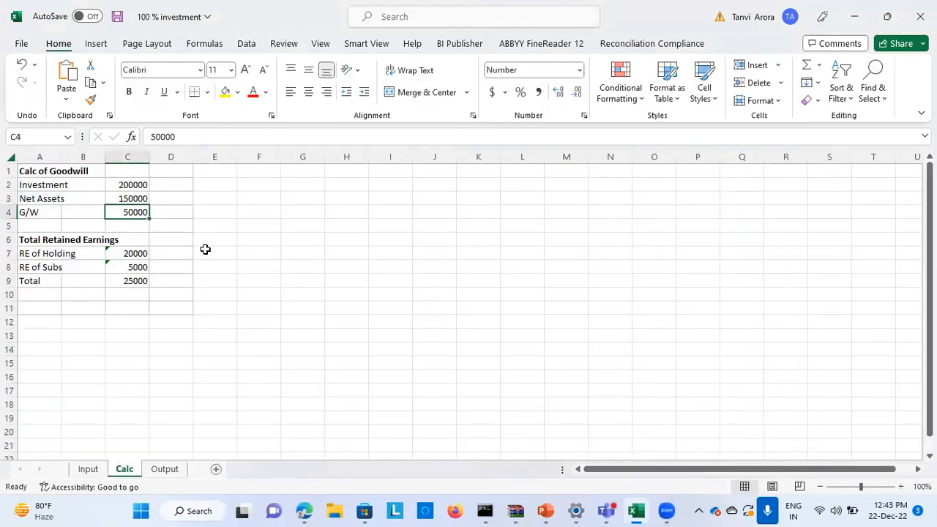
click(138, 254)
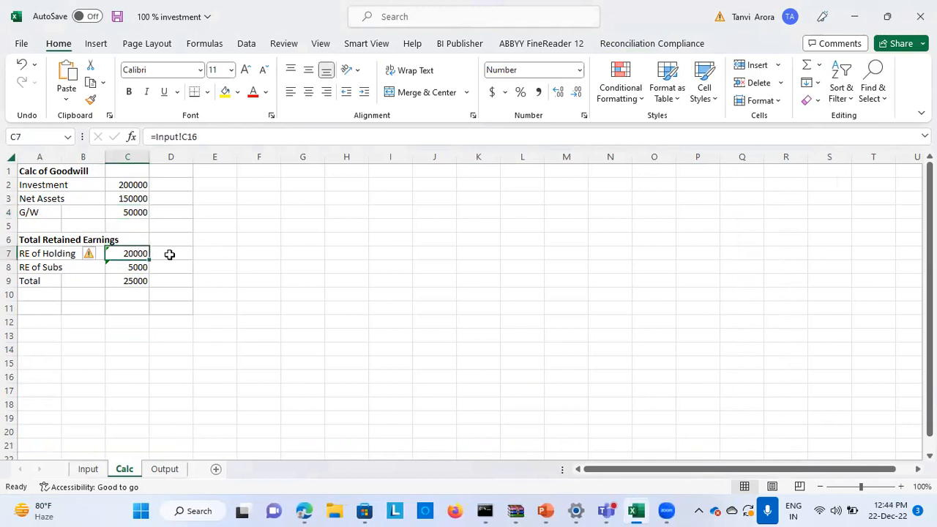
click(133, 266)
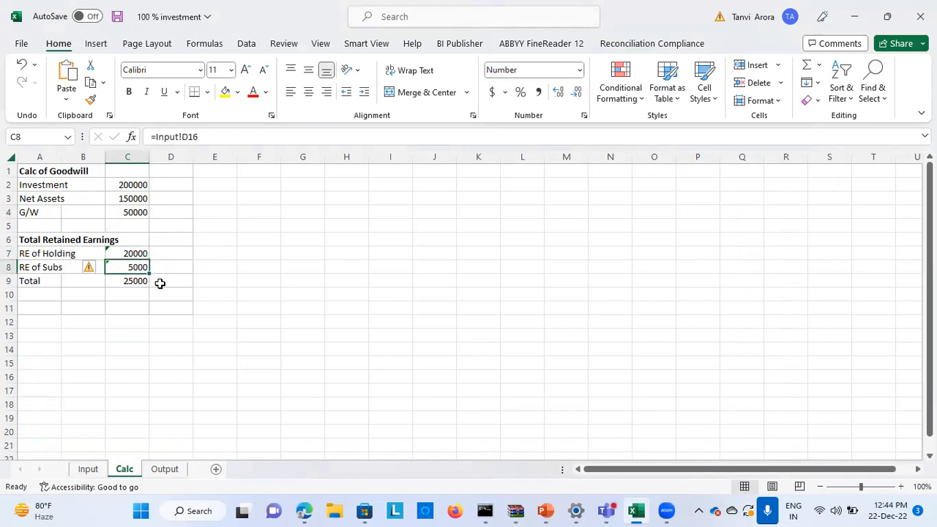
click(138, 282)
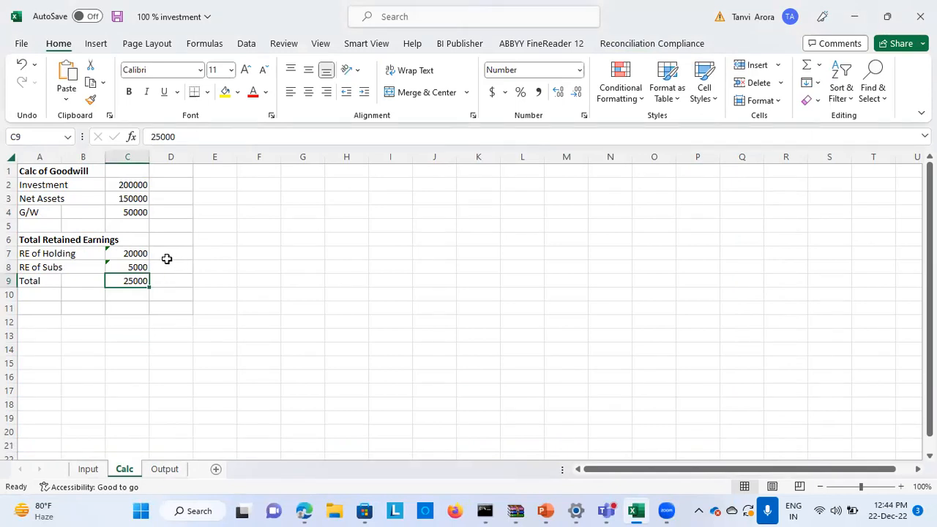
Trace Retained Earnings Current of both entities on the Input sheet and return to the Calc sheet
click(90, 471)
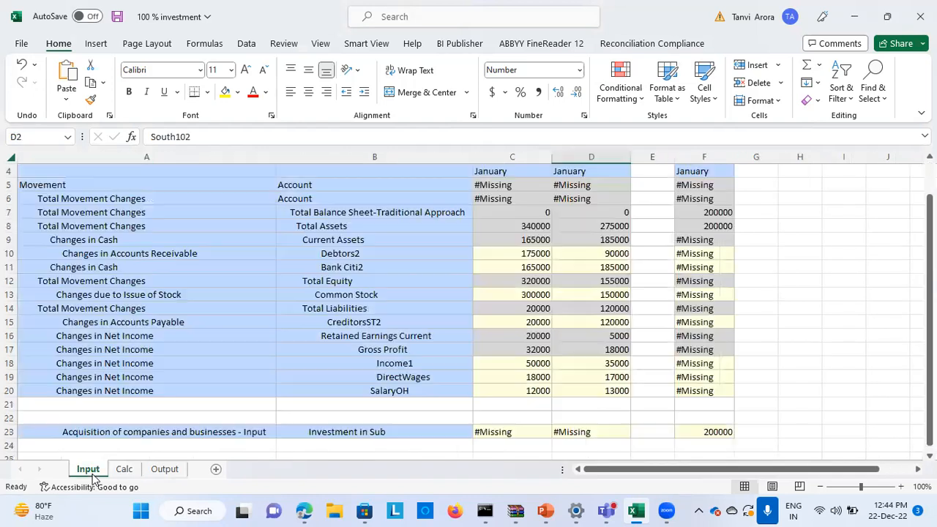
click(510, 334)
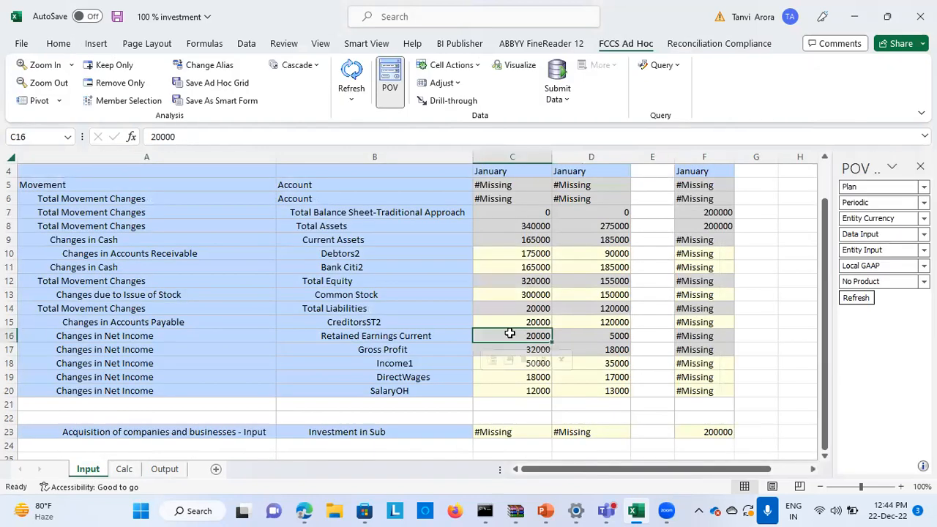
click(579, 335)
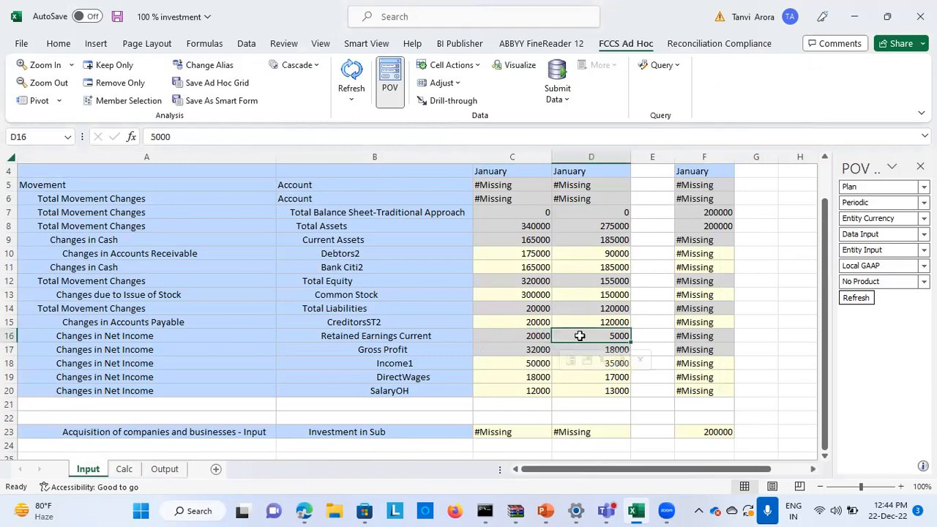
click(125, 469)
click(158, 342)
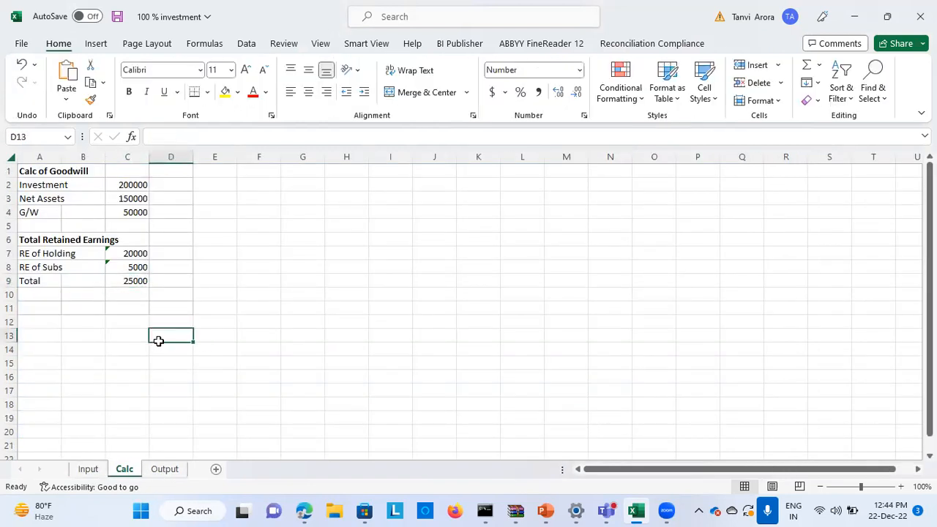